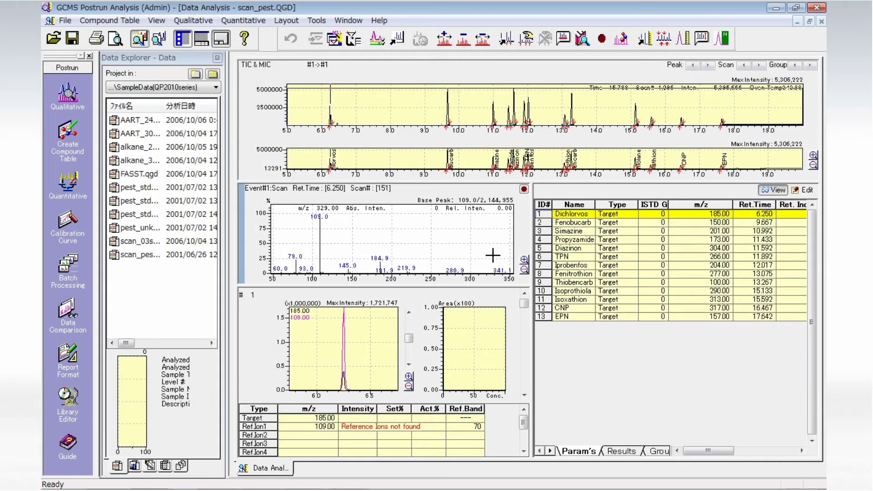
Step: Open the Report Format editor from the Postrun assistant bar
{"action": "left_click", "coordinate": [68, 354]}
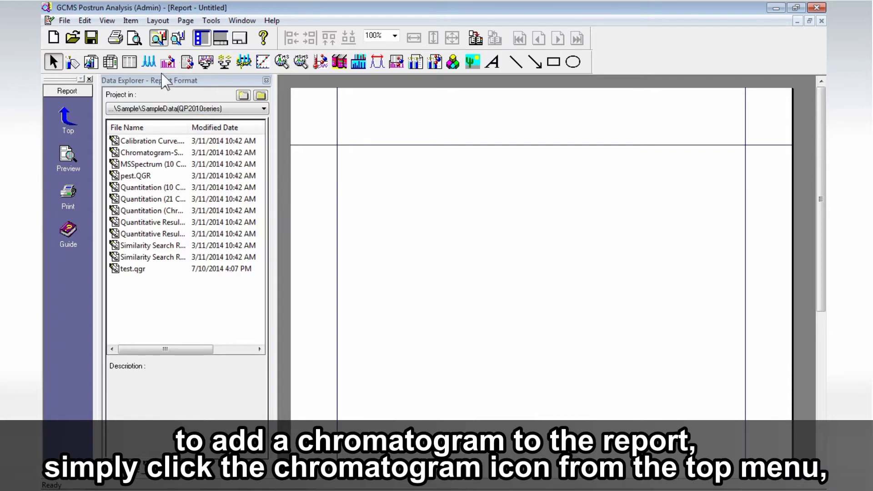
Step: Draw a chromatogram region with peak labels set to Name and R.Time turned off
{"action": "left_click", "coordinate": [150, 62]}
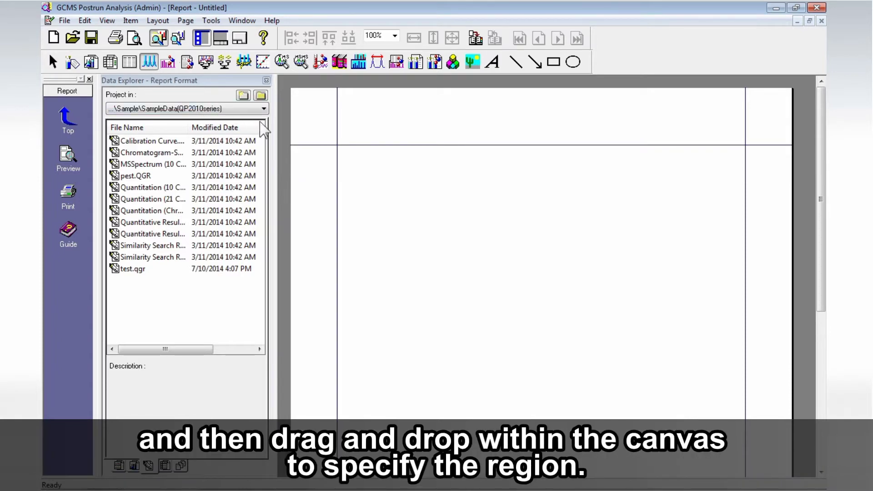
{"action": "mouse_move", "coordinate": [340, 152]}
{"action": "left_mouse_down"}
{"action": "mouse_move", "coordinate": [664, 333]}
{"action": "mouse_move", "coordinate": [741, 355]}
{"action": "left_mouse_up"}
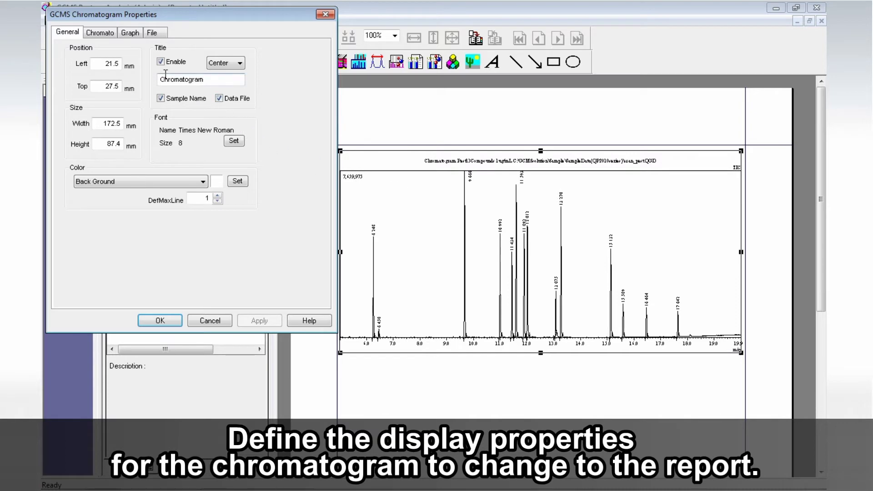
{"action": "left_click", "coordinate": [131, 33]}
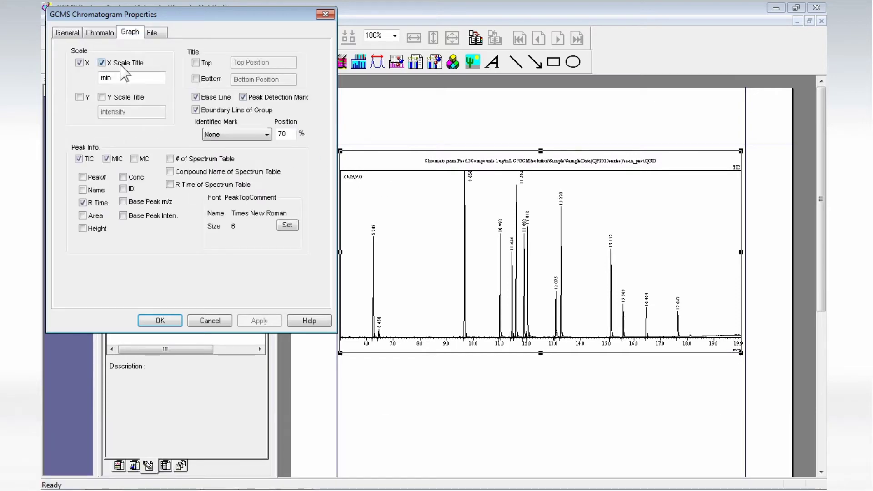
{"action": "left_click", "coordinate": [90, 193]}
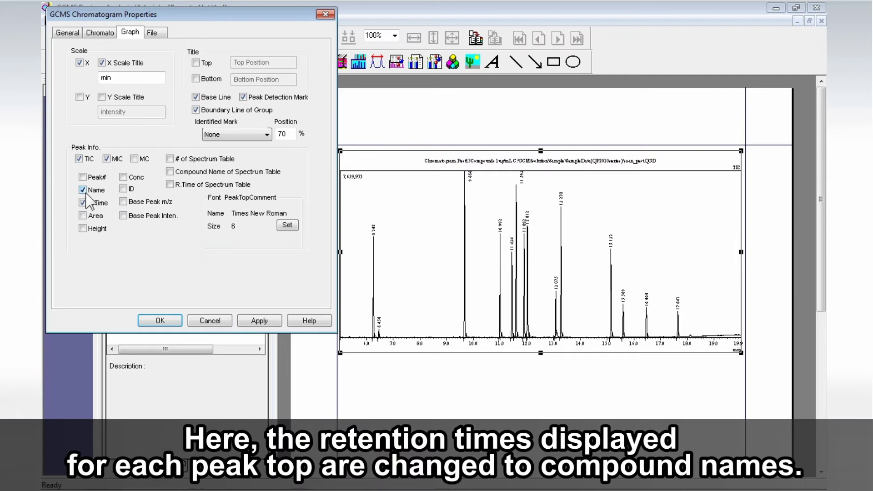
{"action": "left_click", "coordinate": [83, 203]}
{"action": "left_click", "coordinate": [157, 320]}
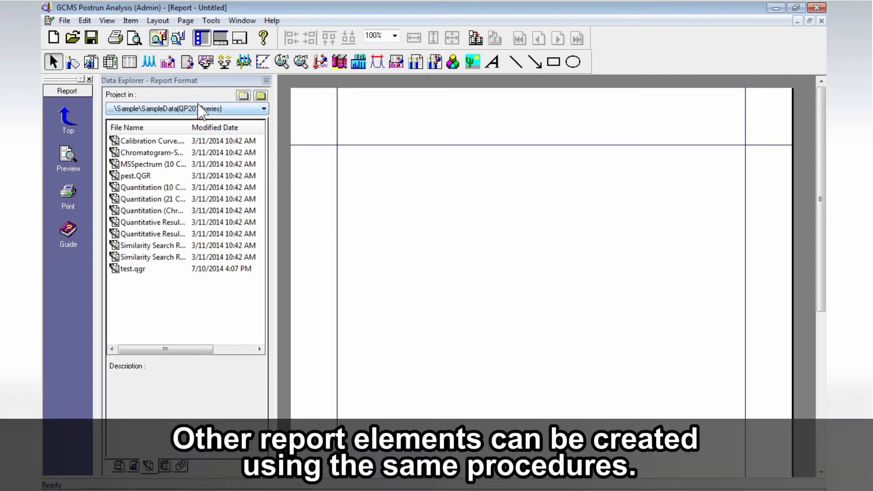
Step: Place a chromatogram across the upper part of the report page
{"action": "left_click", "coordinate": [148, 62]}
{"action": "mouse_move", "coordinate": [342, 151]}
{"action": "left_mouse_down"}
{"action": "mouse_move", "coordinate": [619, 303]}
{"action": "mouse_move", "coordinate": [736, 340]}
{"action": "left_mouse_up"}
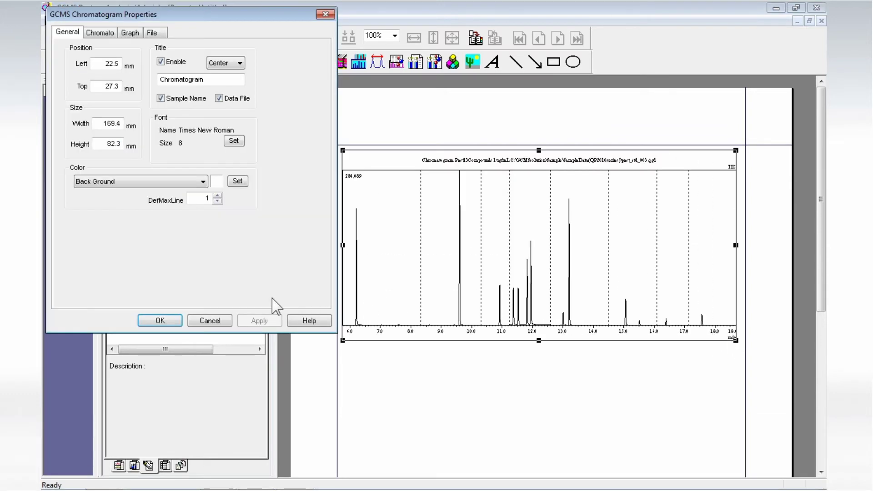
{"action": "left_click", "coordinate": [160, 321]}
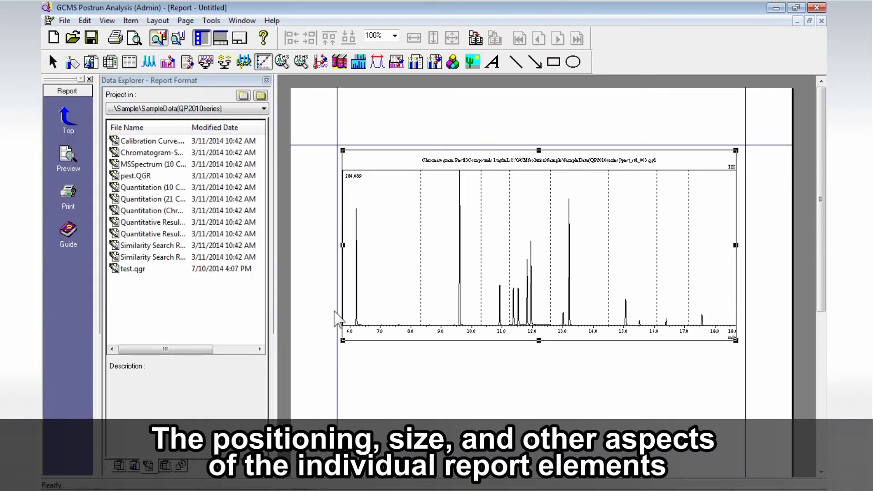
Step: Add a calibration curve panel at lower left and mark a quantitation area at lower right
{"action": "left_click_drag", "start_coordinate": [346, 349], "coordinate": [539, 481]}
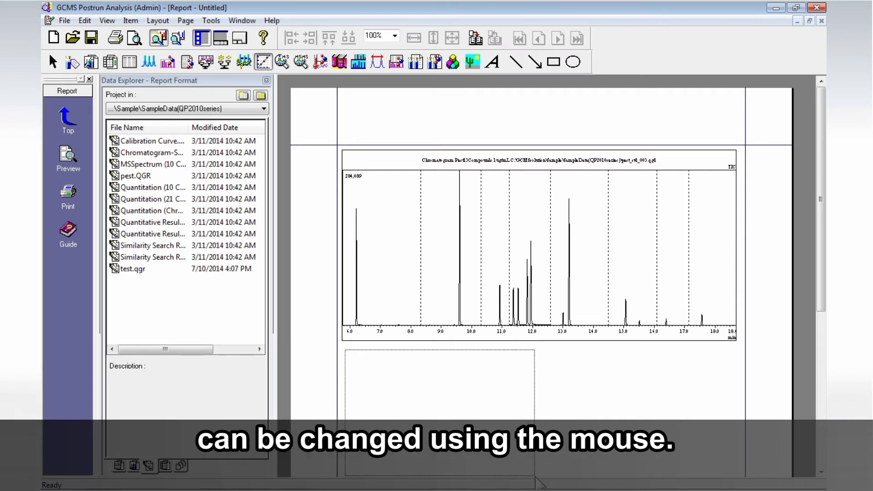
{"action": "left_click", "coordinate": [218, 320]}
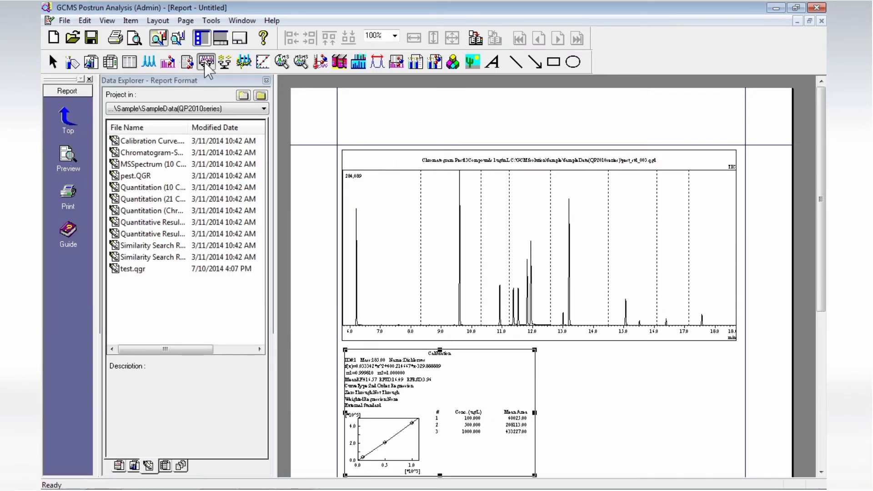
{"action": "left_click", "coordinate": [206, 66]}
{"action": "left_click_drag", "start_coordinate": [540, 349], "coordinate": [736, 481]}
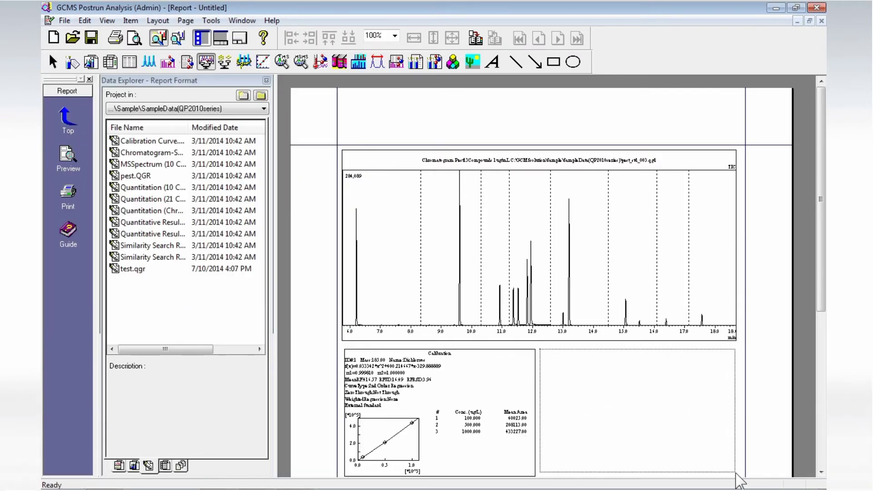
Step: Confirm the quantitation panel and load scan_pest.QGD data into the report layout
{"action": "left_click", "coordinate": [209, 295]}
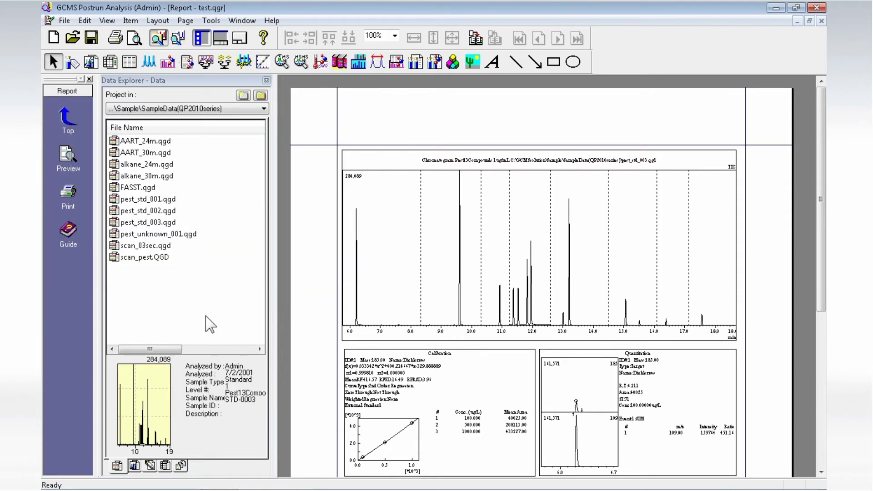
{"action": "left_click", "coordinate": [156, 265]}
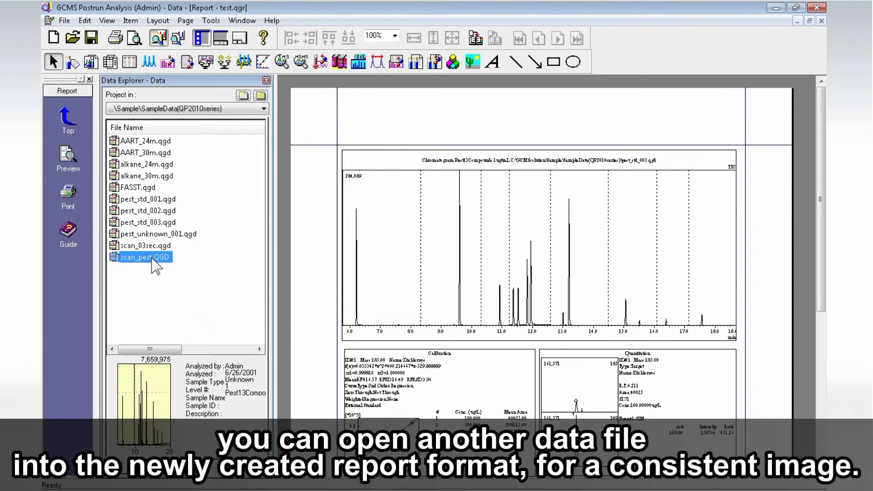
{"action": "left_click_drag", "start_coordinate": [244, 279], "coordinate": [392, 292]}
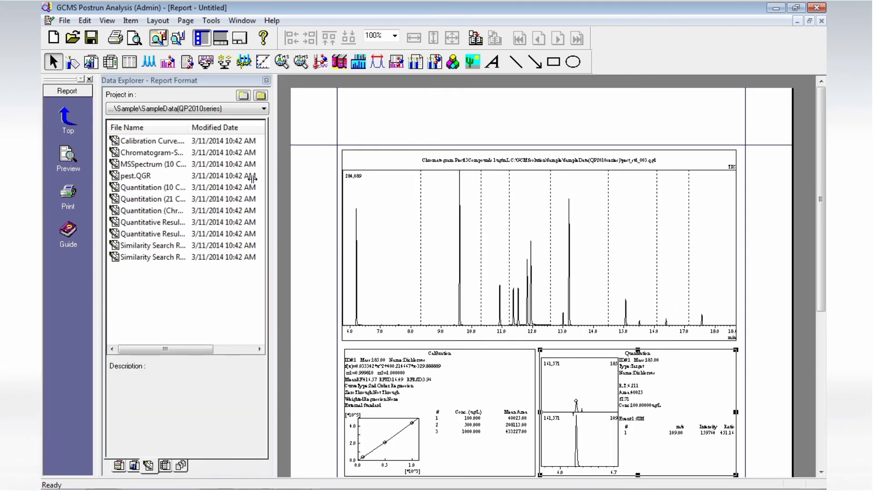
Step: Save the report format as the file test.qgr
{"action": "left_click", "coordinate": [64, 20]}
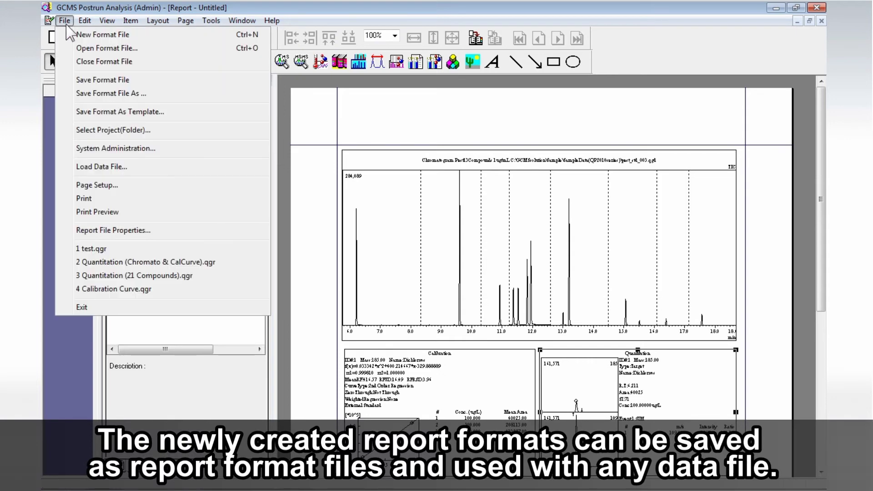
{"action": "left_click", "coordinate": [97, 94]}
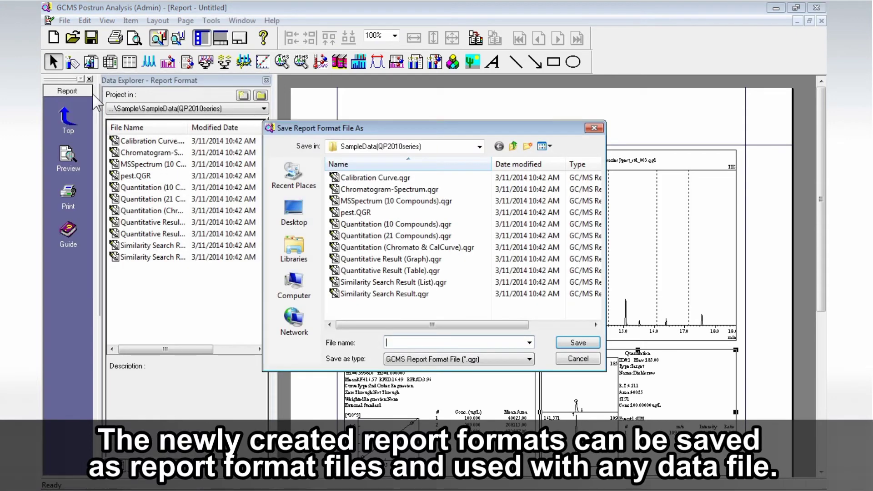
{"action": "type", "text": "test"}
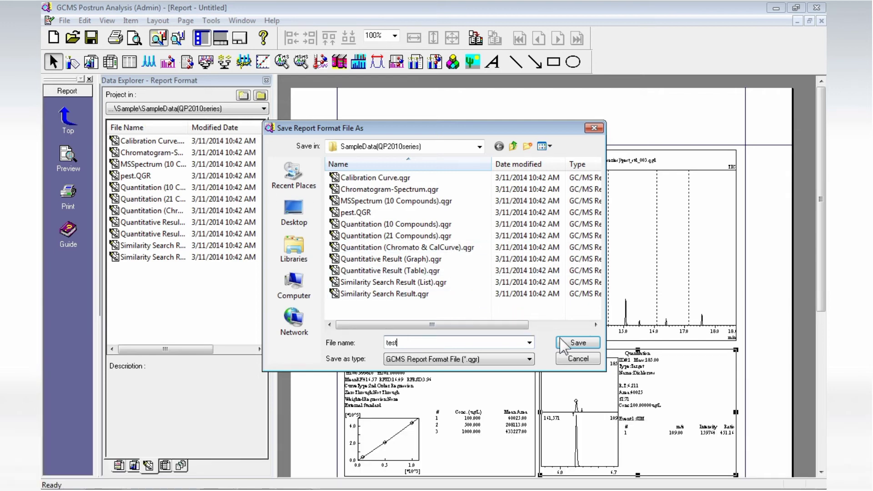
{"action": "left_click", "coordinate": [573, 345]}
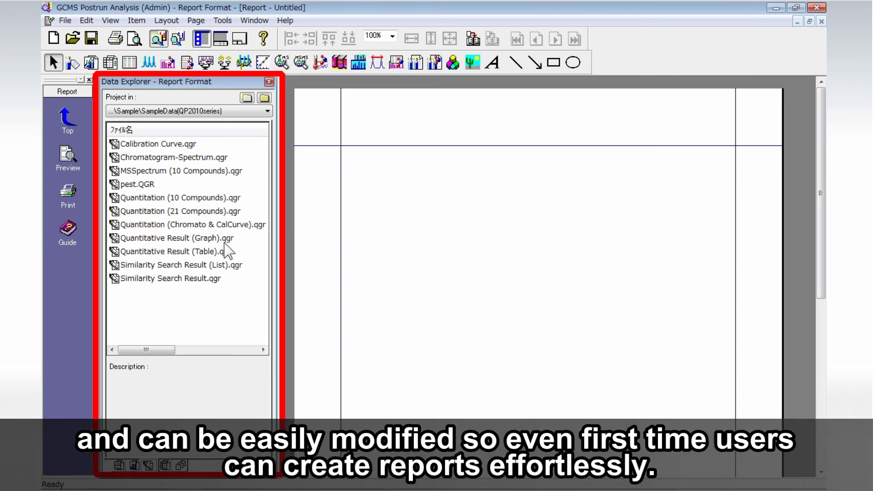
Step: Select Chromatogram-Spectrum.qgr in the Report Format Data Explorer to show its description
{"action": "left_click", "coordinate": [197, 158]}
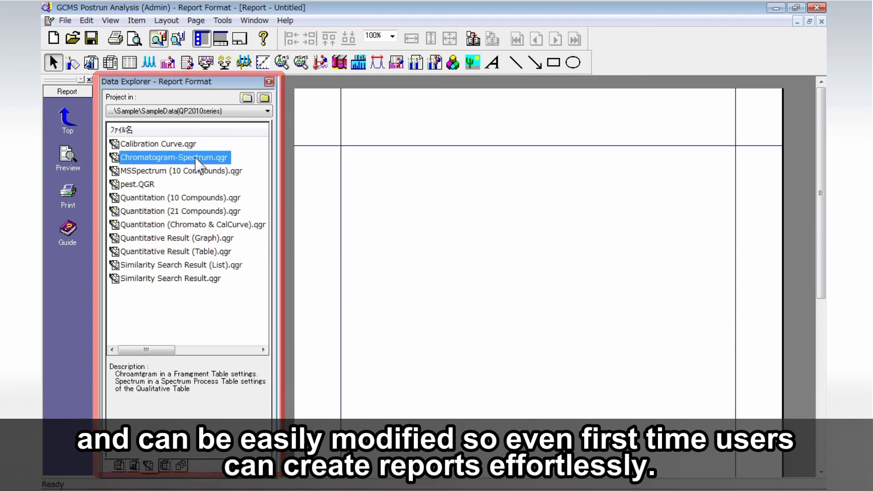